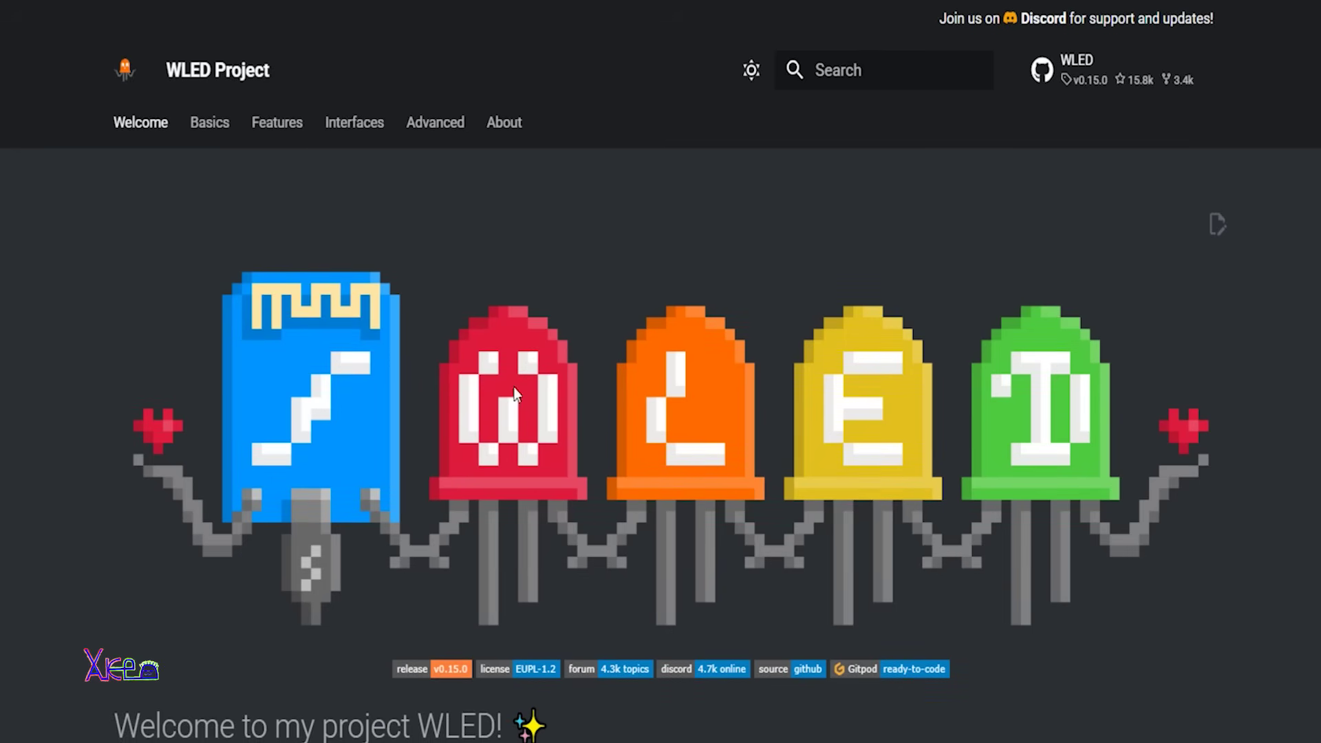
{"action": "scroll", "coordinate": [661, 413], "scroll_direction": "down", "scroll_amount": 2}
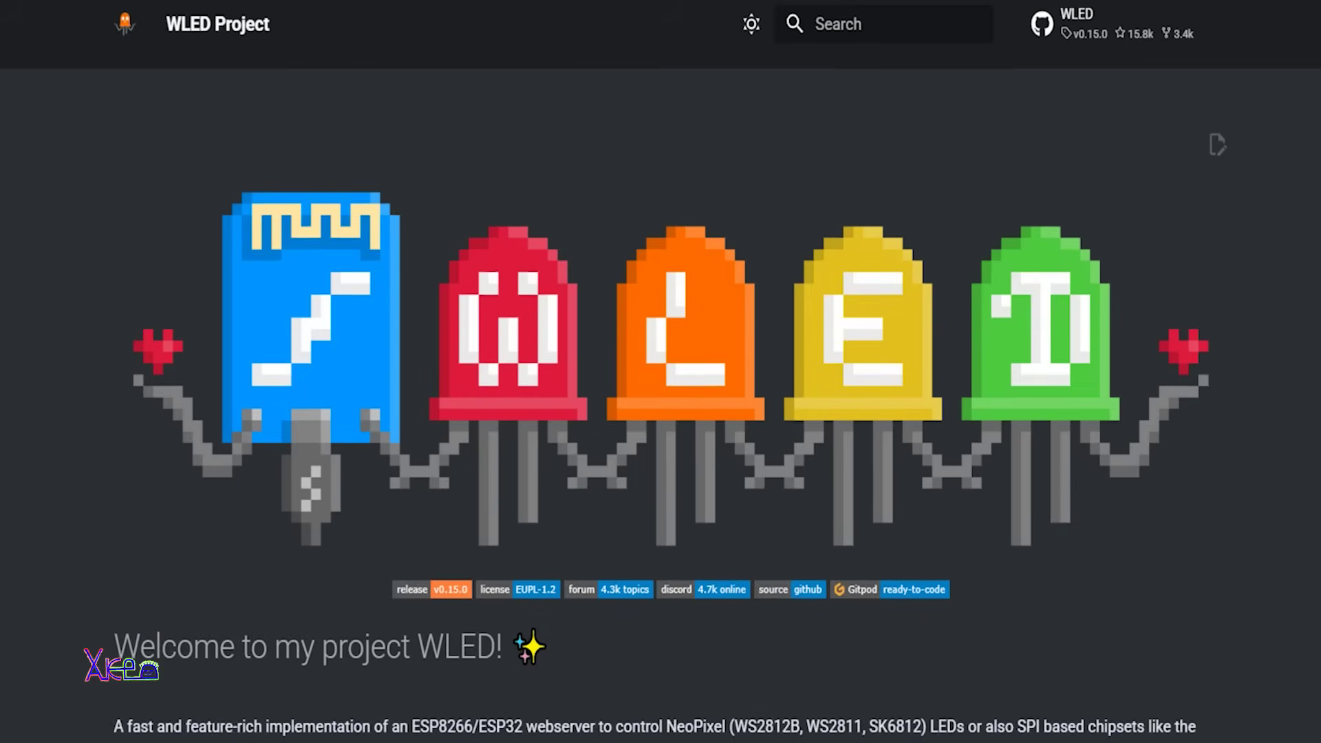
{"action": "scroll", "coordinate": [662, 413], "scroll_direction": "down", "scroll_amount": 1}
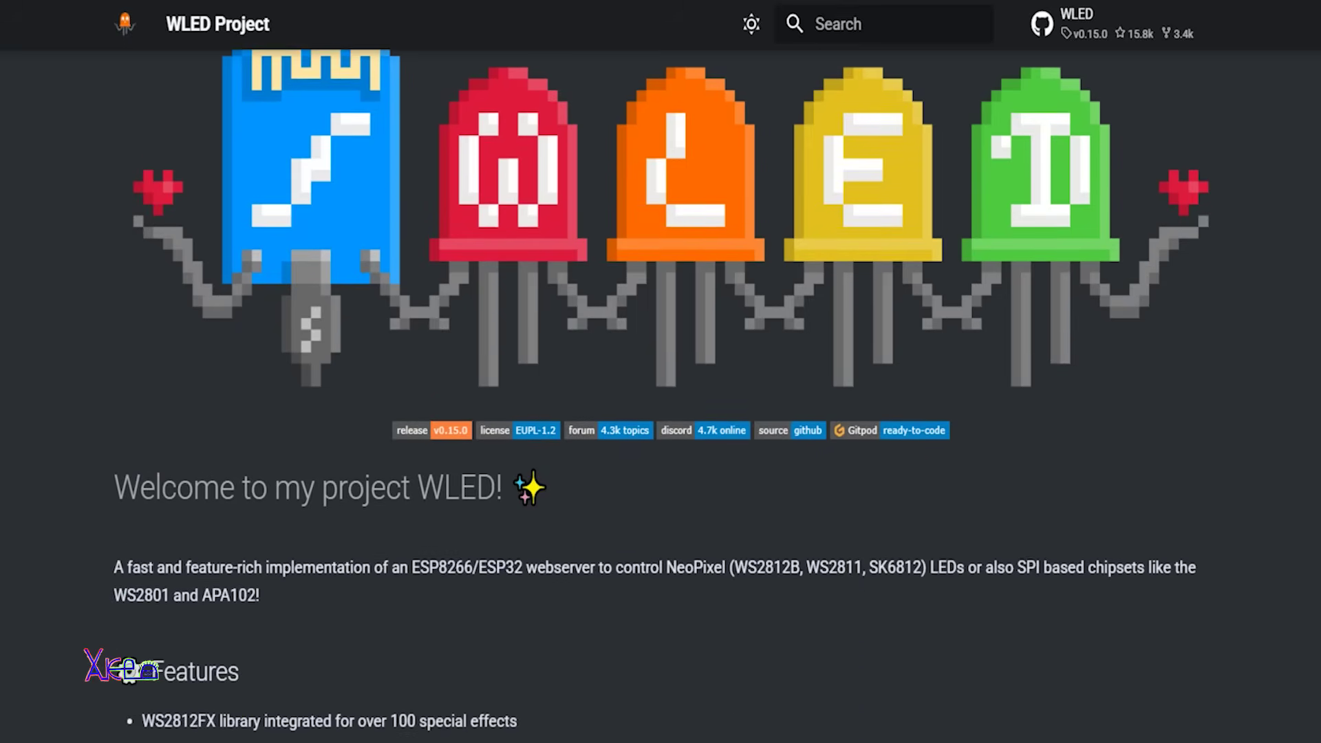
{"action": "scroll", "coordinate": [661, 413], "scroll_direction": "down", "scroll_amount": 3}
{"action": "scroll", "coordinate": [661, 413], "scroll_direction": "down", "scroll_amount": 2}
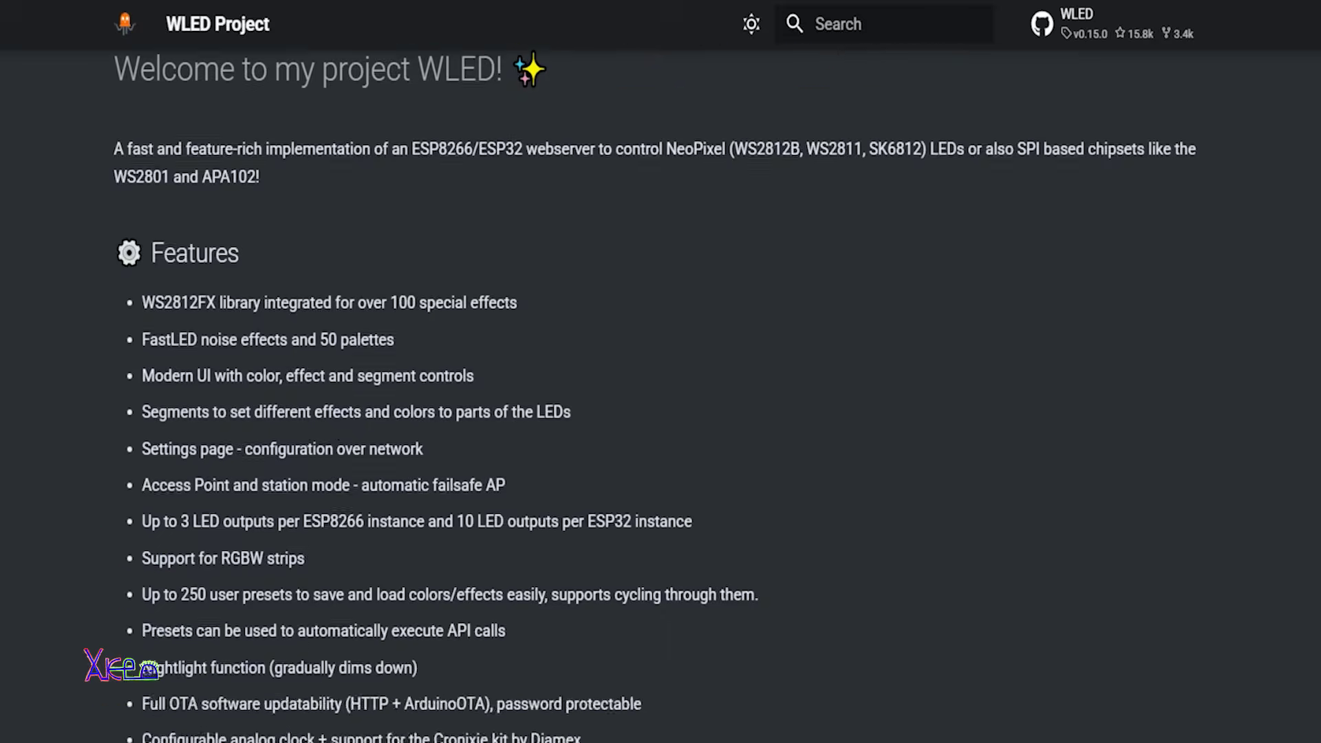
{"action": "scroll", "coordinate": [661, 413], "scroll_direction": "down", "scroll_amount": 5}
{"action": "scroll", "coordinate": [661, 413], "scroll_direction": "down", "scroll_amount": 3}
{"action": "scroll", "coordinate": [661, 413], "scroll_direction": "down", "scroll_amount": 2}
{"action": "scroll", "coordinate": [661, 413], "scroll_direction": "down", "scroll_amount": 2}
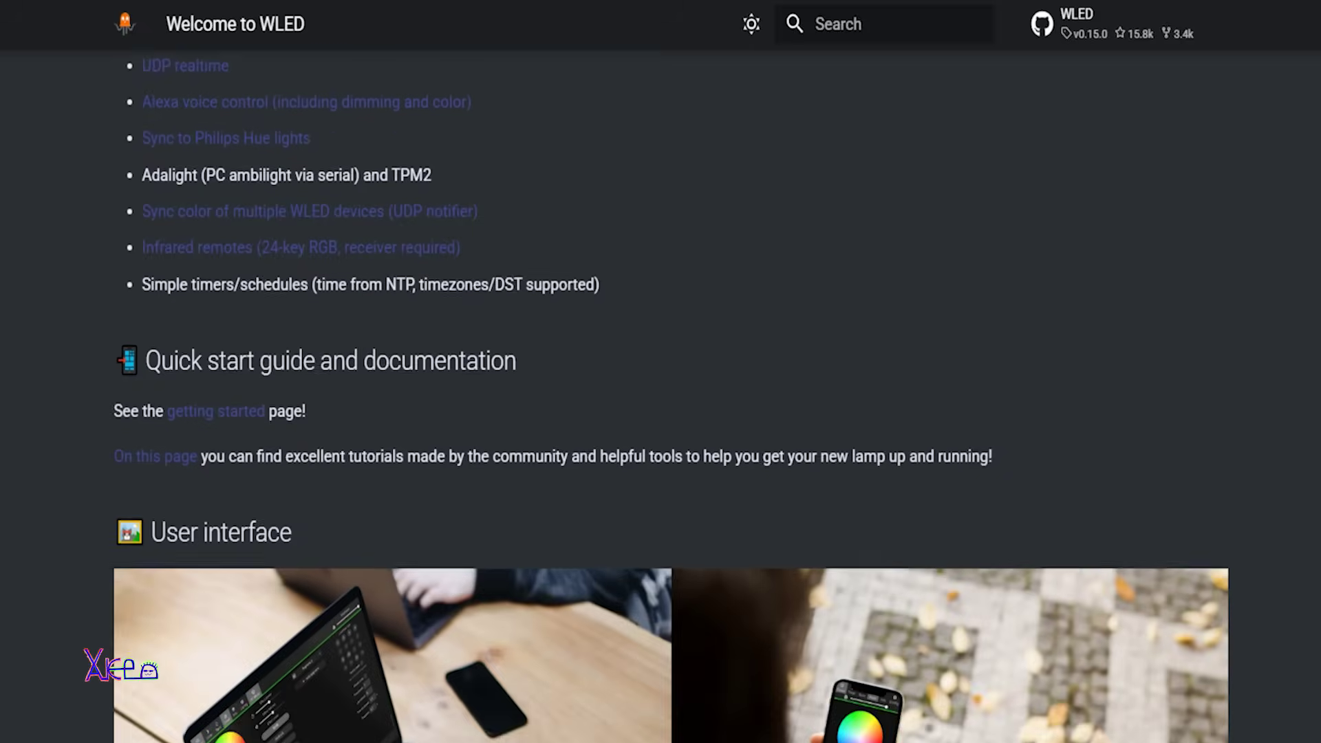
{"action": "scroll", "coordinate": [660, 413], "scroll_direction": "down", "scroll_amount": 2}
{"action": "scroll", "coordinate": [661, 413], "scroll_direction": "down", "scroll_amount": 1}
{"action": "scroll", "coordinate": [660, 414], "scroll_direction": "down", "scroll_amount": 1}
{"action": "scroll", "coordinate": [661, 413], "scroll_direction": "down", "scroll_amount": 1}
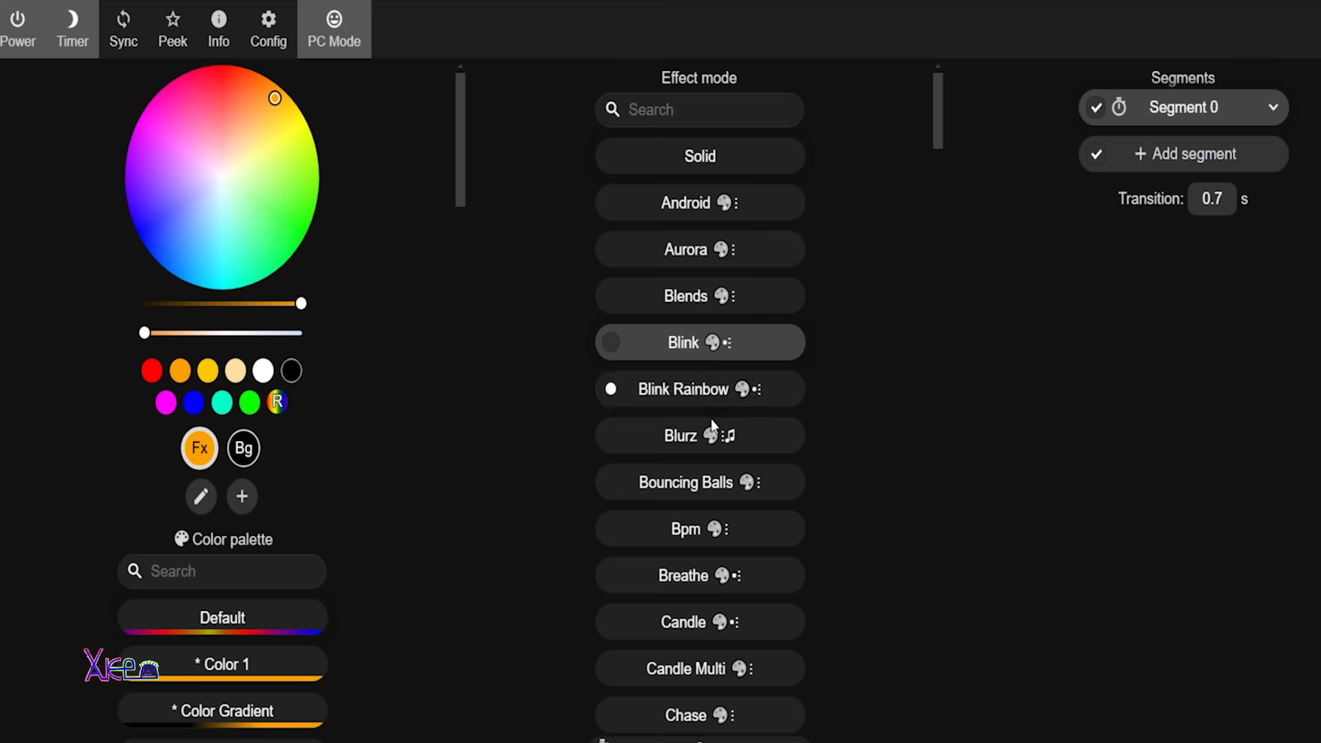
Switch to the Blurz effect and pick red at the top of the colour wheel.
{"action": "left_click", "coordinate": [706, 441]}
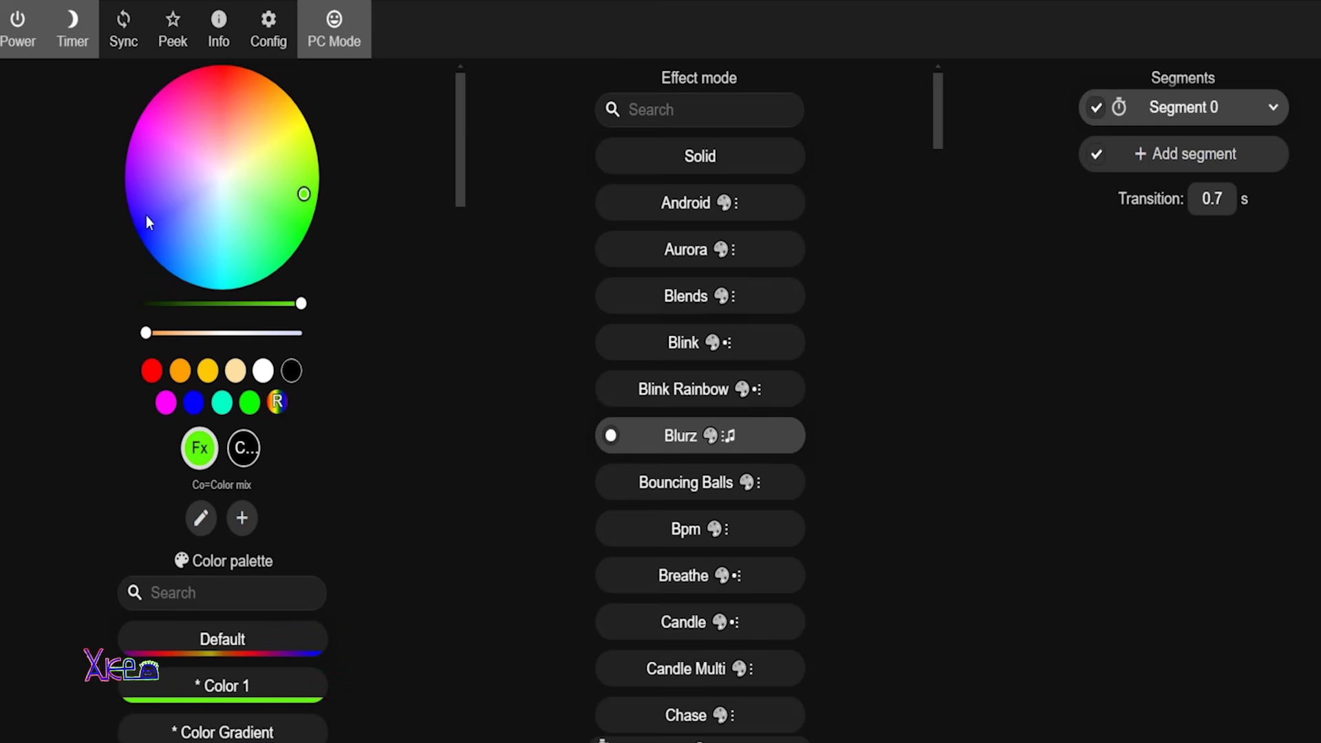
{"action": "left_click", "coordinate": [218, 95]}
{"action": "left_click", "coordinate": [251, 201]}
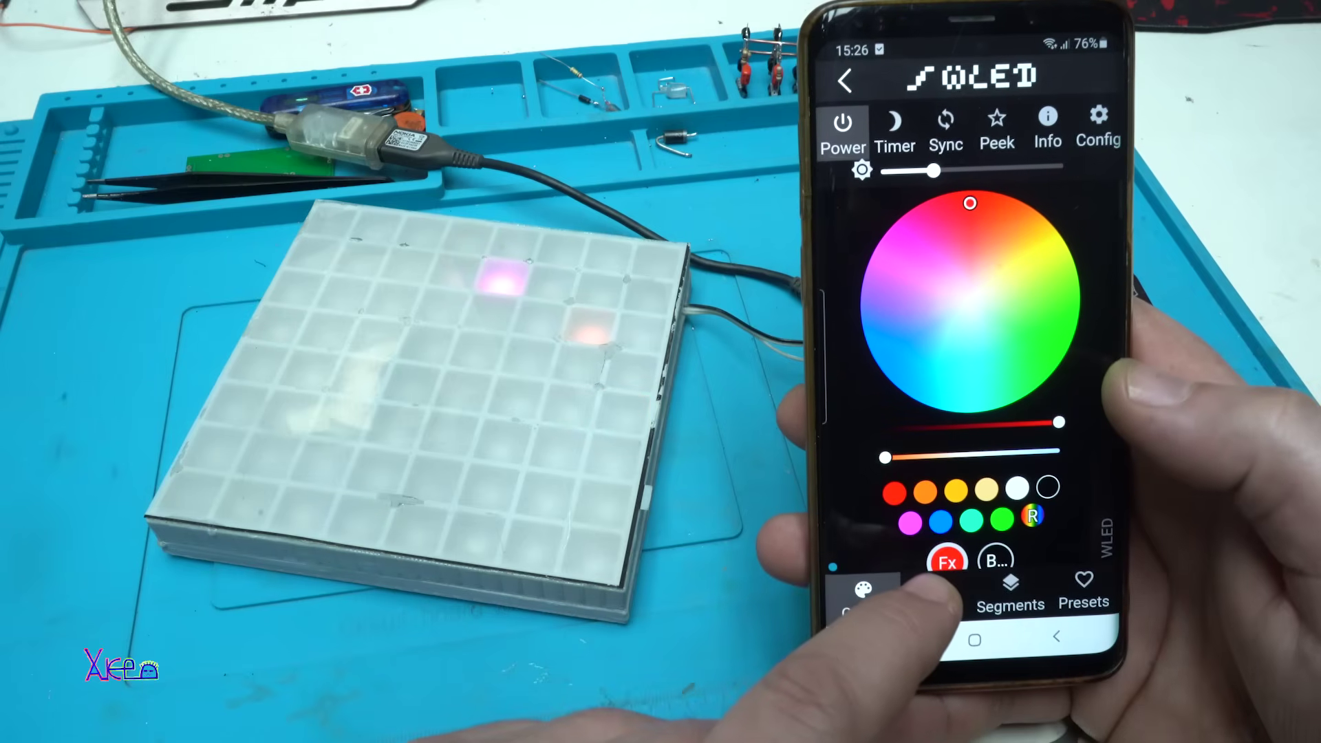
Bring up the Effects list to choose Freqwave for the matrix.
{"action": "left_click", "coordinate": [937, 596]}
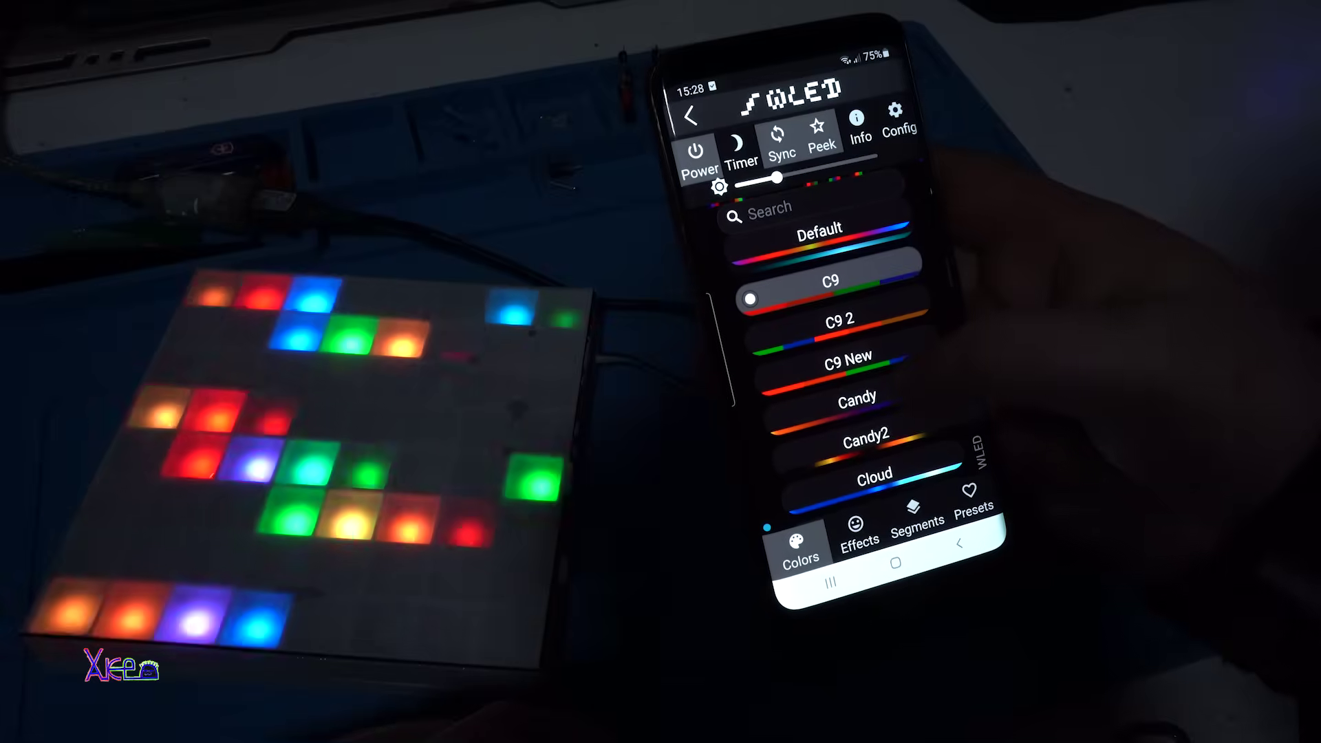
Select the Candy colour palette.
{"action": "left_click", "coordinate": [857, 397]}
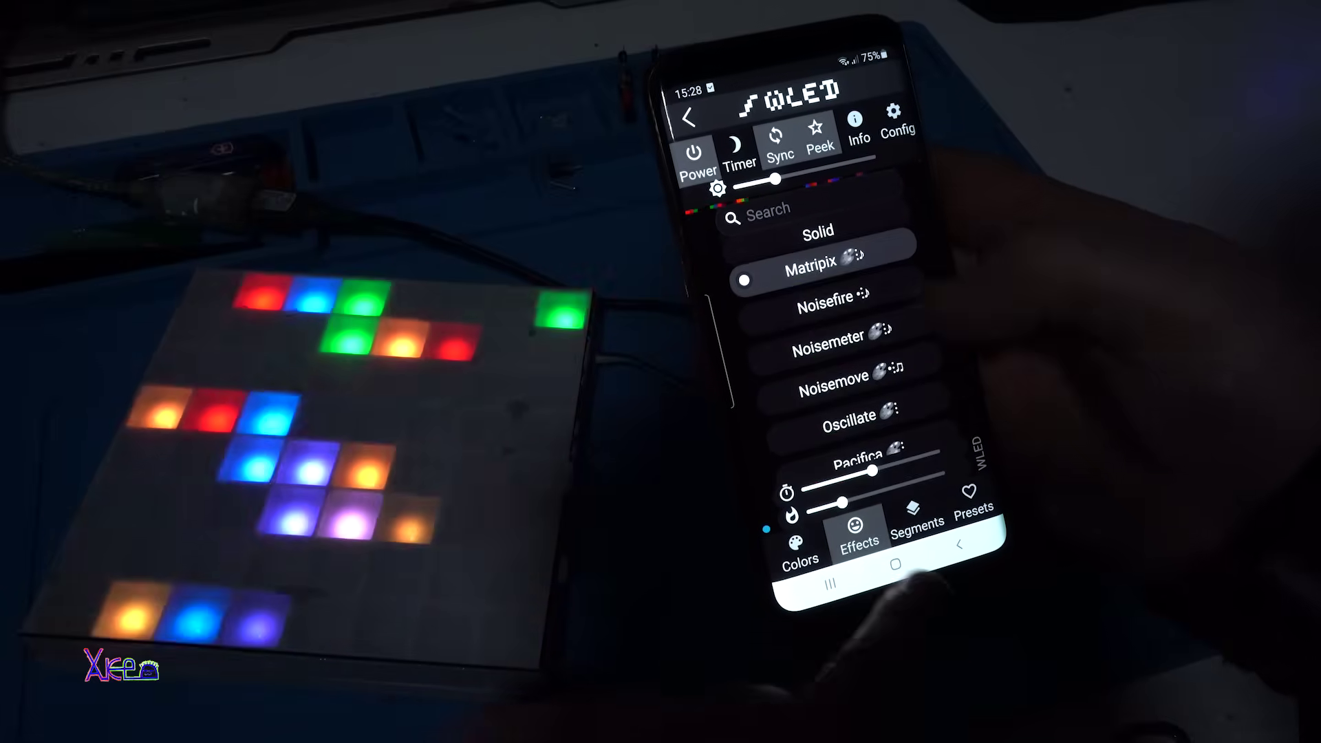